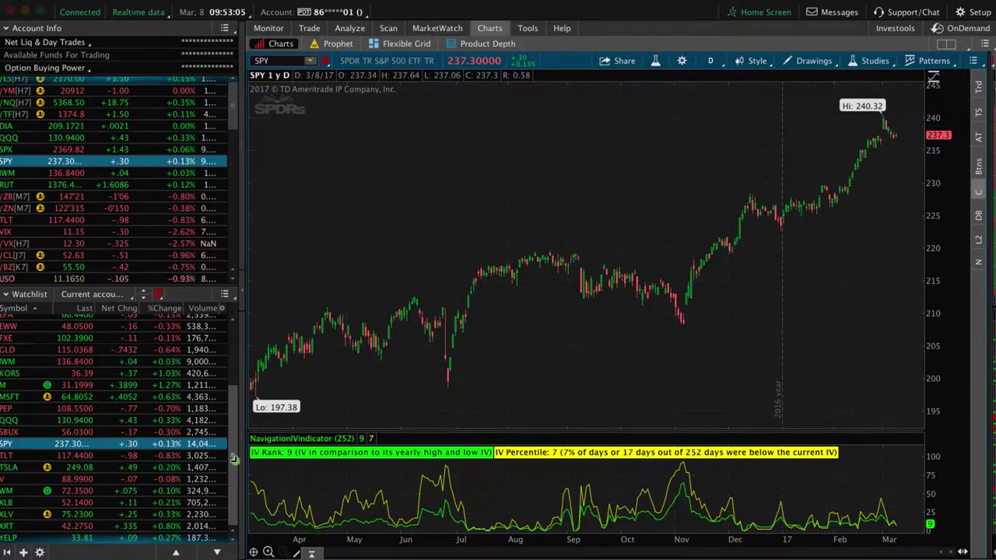
Load GLD from the quote list into the one-year daily chart, then go to the Trade page.
{"action": "left_click_drag", "start_coordinate": [233, 462], "coordinate": [237, 399]}
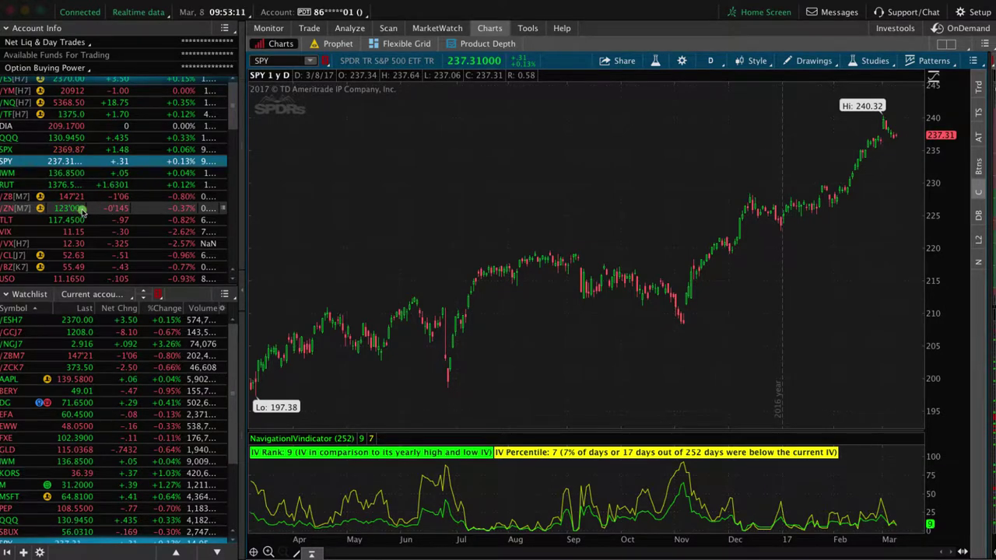
{"action": "scroll", "coordinate": [83, 212], "scroll_direction": "down", "scroll_amount": 3}
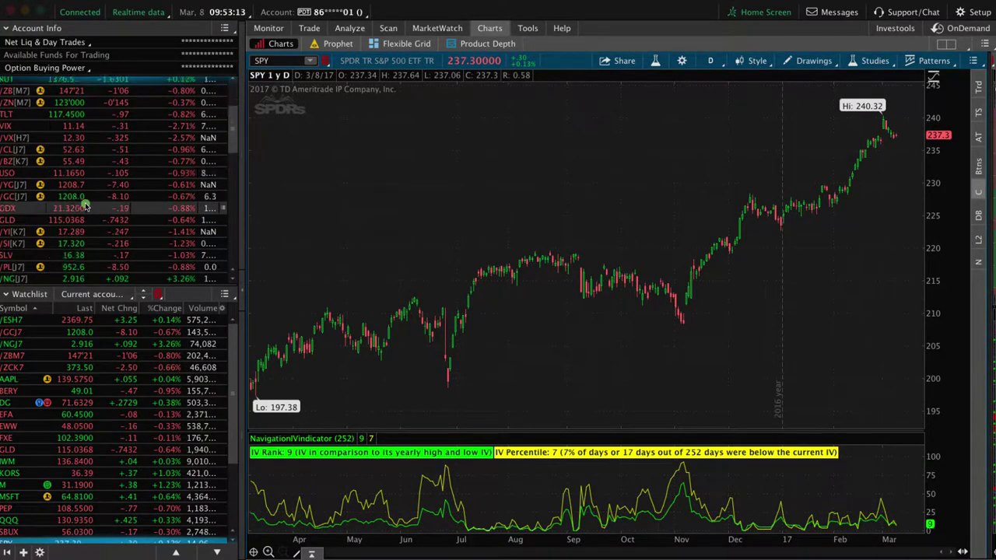
{"action": "scroll", "coordinate": [82, 214], "scroll_direction": "down", "scroll_amount": 1}
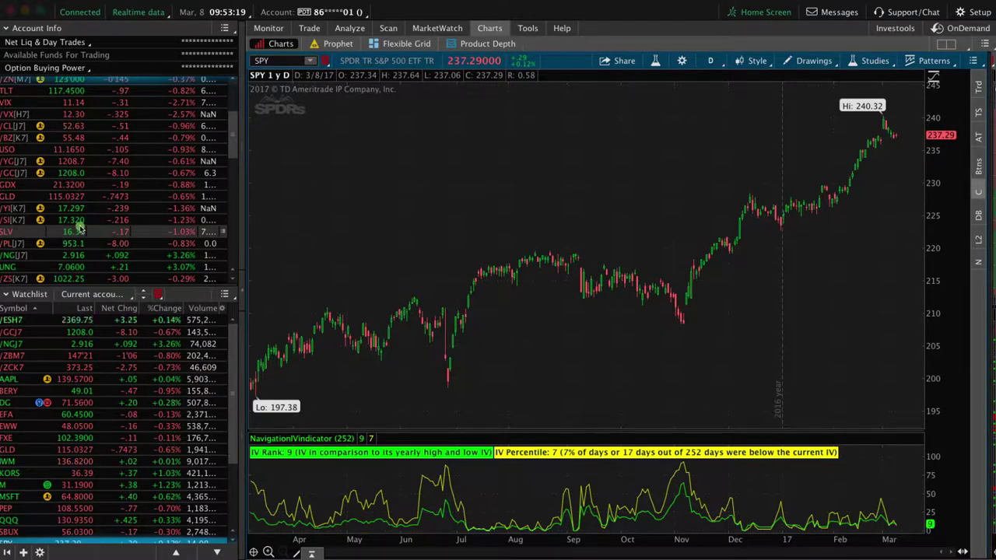
{"action": "scroll", "coordinate": [80, 224], "scroll_direction": "up", "scroll_amount": 1}
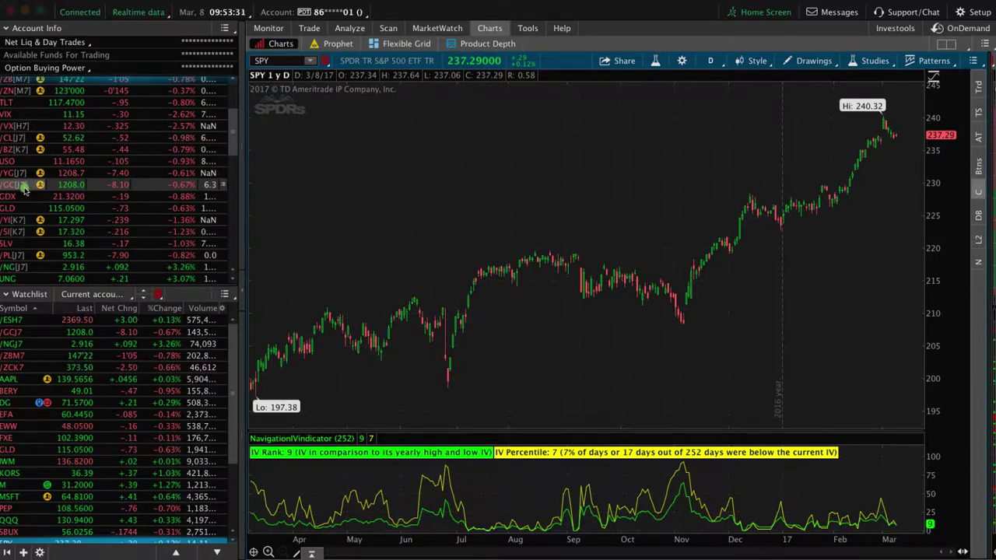
{"action": "left_click", "coordinate": [24, 210]}
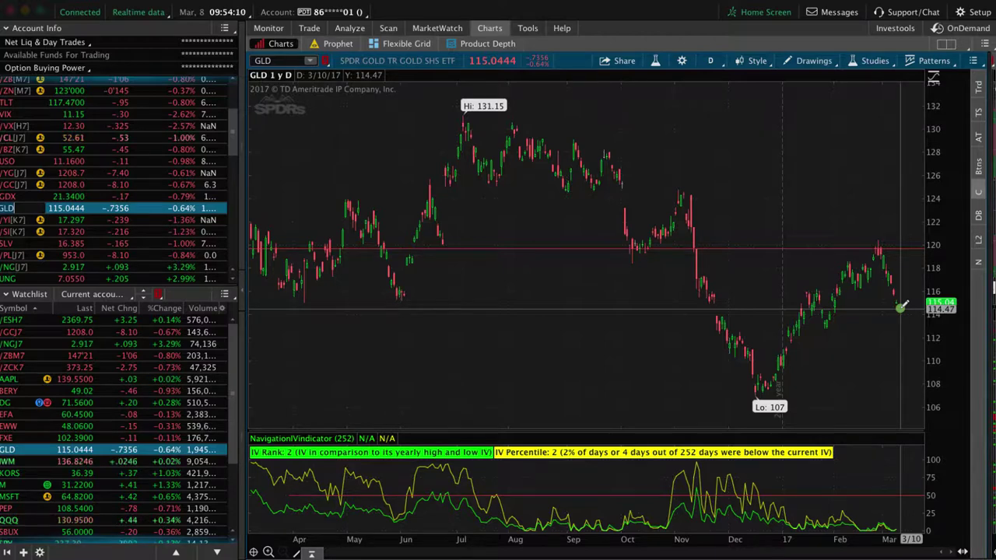
{"action": "left_click", "coordinate": [309, 28]}
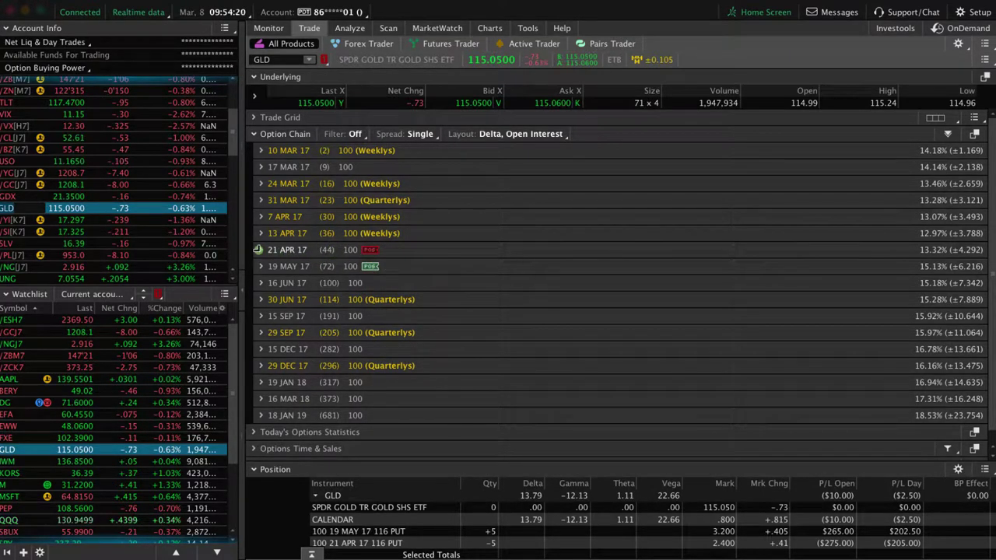
Expand the 21 APR 17 expiration in the GLD option chain to show strikes near the money.
{"action": "left_click", "coordinate": [261, 250]}
{"action": "scroll", "coordinate": [465, 352], "scroll_direction": "down", "scroll_amount": 8}
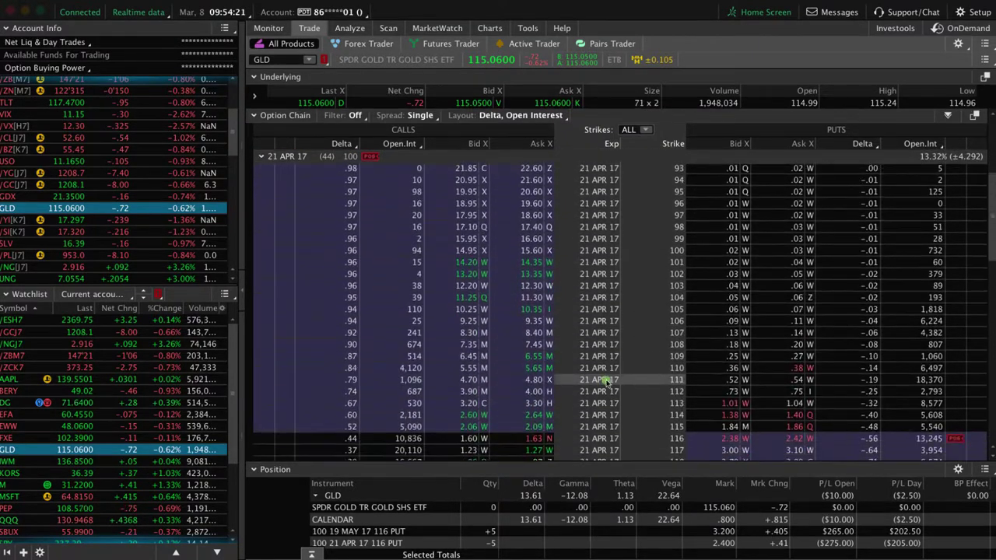
{"action": "scroll", "coordinate": [606, 381], "scroll_direction": "down", "scroll_amount": 1}
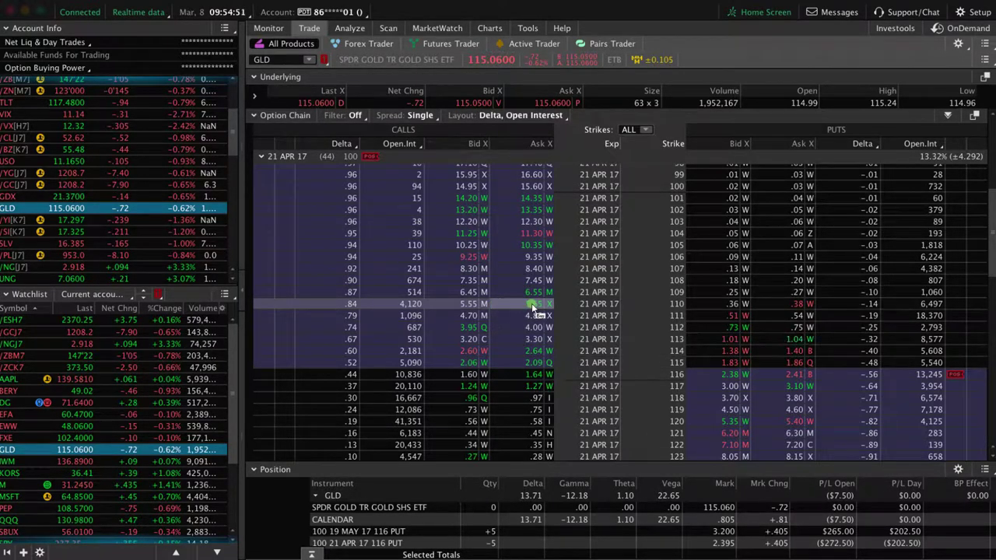
Create a single buy order for the 21 APR 17 110 call at a 5.60 limit and analyze it.
{"action": "right_click", "coordinate": [534, 307]}
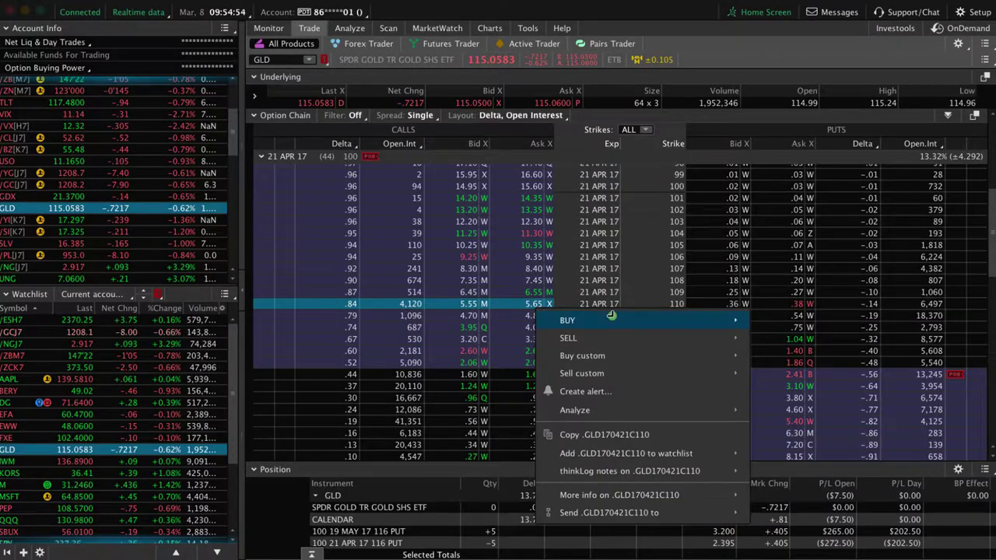
{"action": "mouse_move", "coordinate": [584, 320]}
{"action": "left_click", "coordinate": [770, 319]}
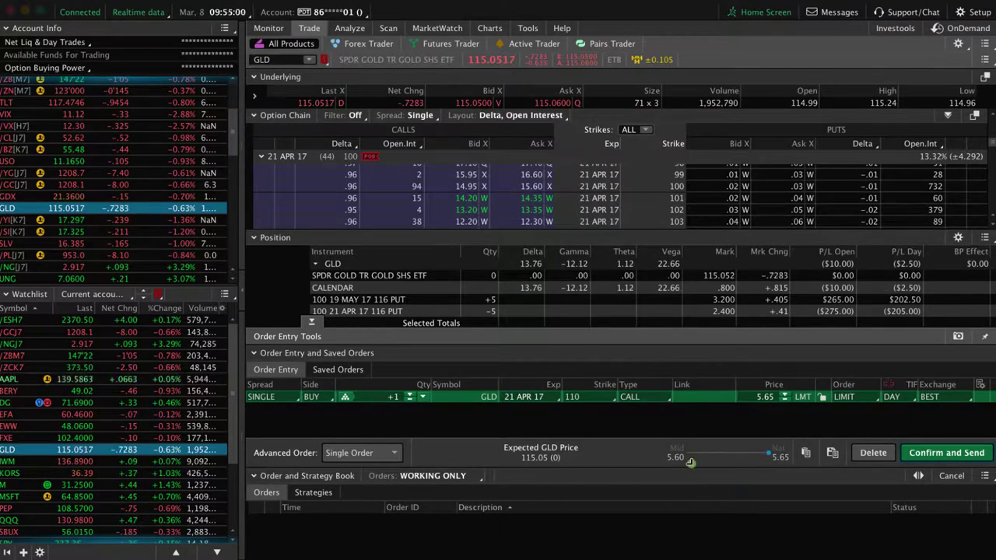
{"action": "left_click", "coordinate": [785, 401]}
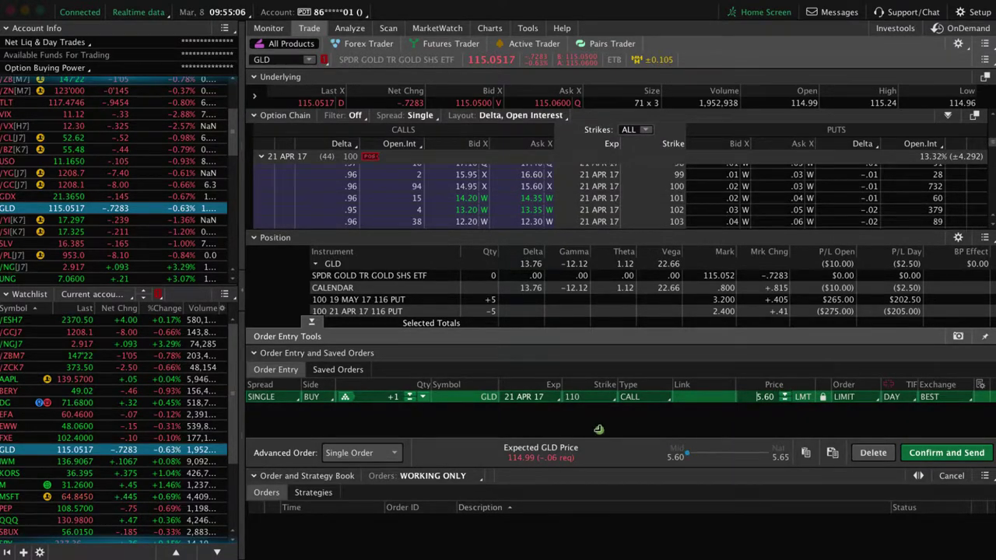
{"action": "right_click", "coordinate": [685, 403]}
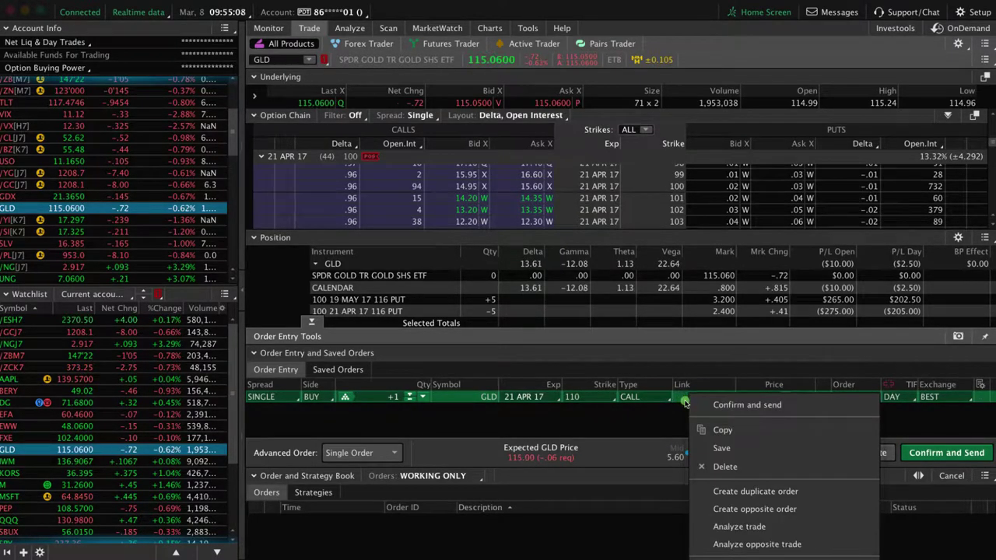
{"action": "left_click", "coordinate": [714, 527]}
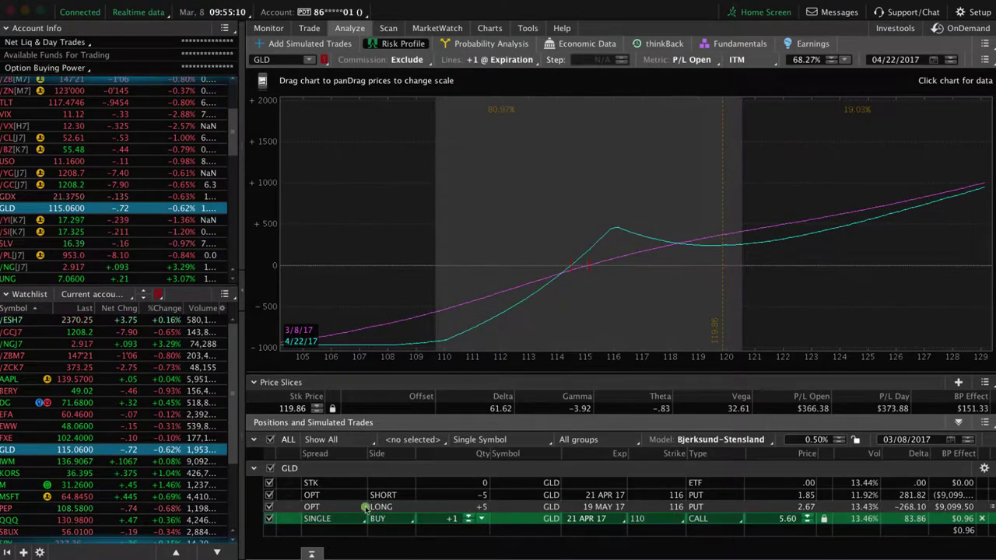
Exclude the long put, short put and GLD stock so only the 110 call is analyzed.
{"action": "left_click", "coordinate": [269, 507]}
{"action": "left_click", "coordinate": [269, 495]}
{"action": "left_click", "coordinate": [269, 483]}
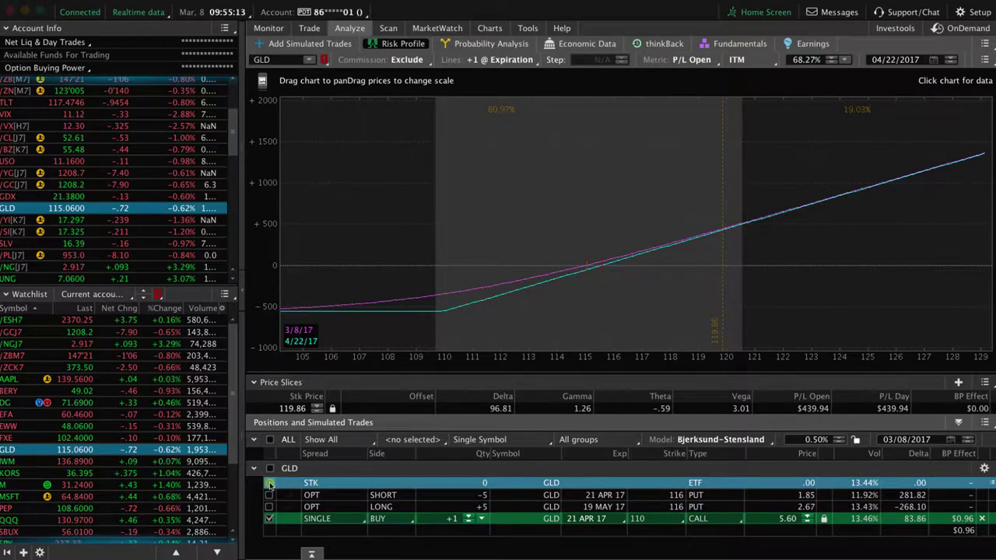
Set the price slice near 115 and pan the risk profile toward lower prices.
{"action": "left_click", "coordinate": [580, 314]}
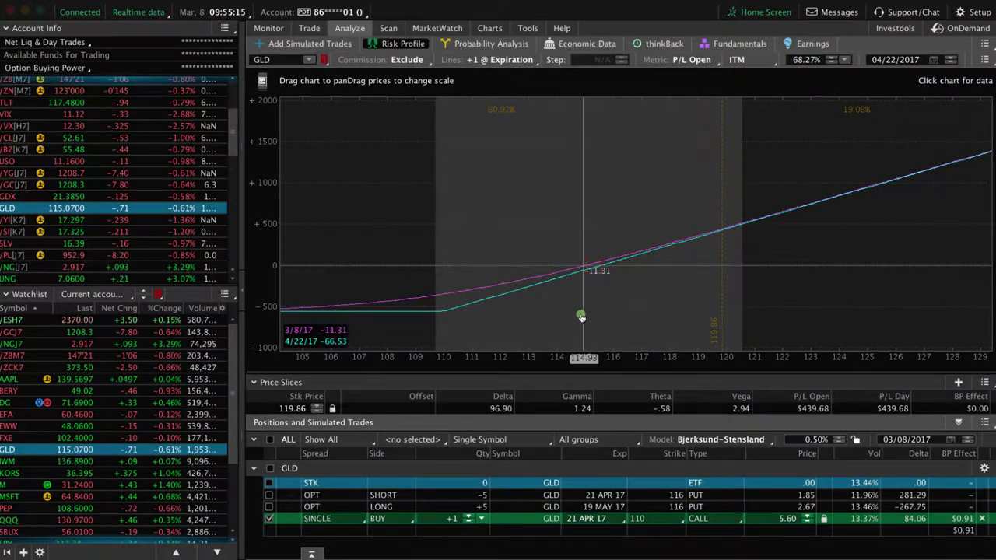
{"action": "left_click_drag", "start_coordinate": [724, 291], "coordinate": [761, 293]}
{"action": "left_click_drag", "start_coordinate": [607, 296], "coordinate": [687, 291]}
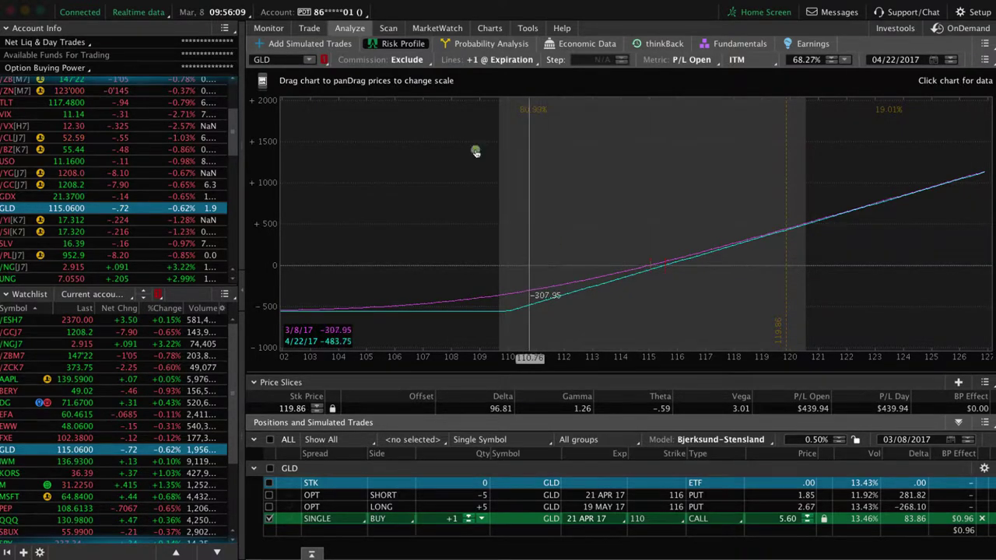
Collapse the Position panel on the Trade tab, then return to the 110 call's risk profile.
{"action": "left_click", "coordinate": [313, 29]}
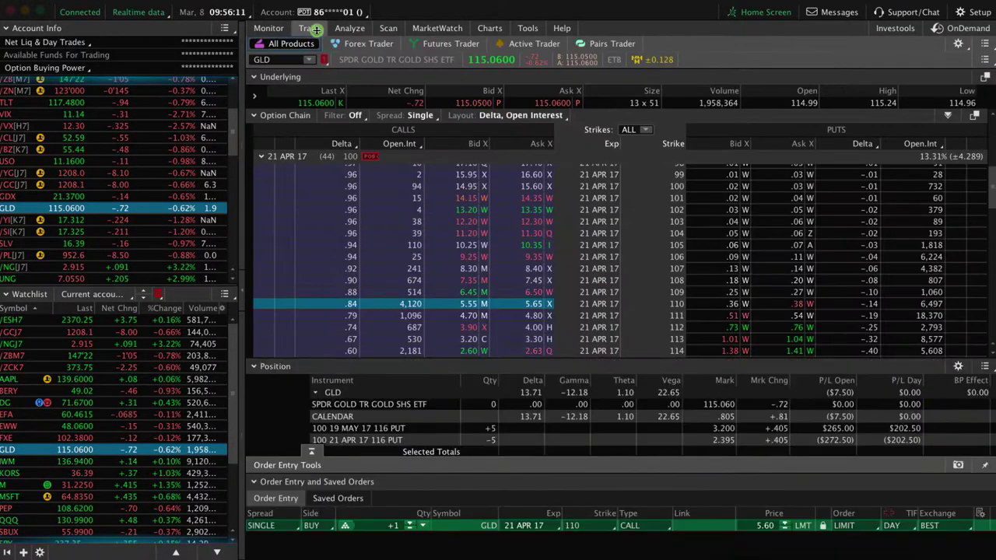
{"action": "left_click", "coordinate": [254, 235]}
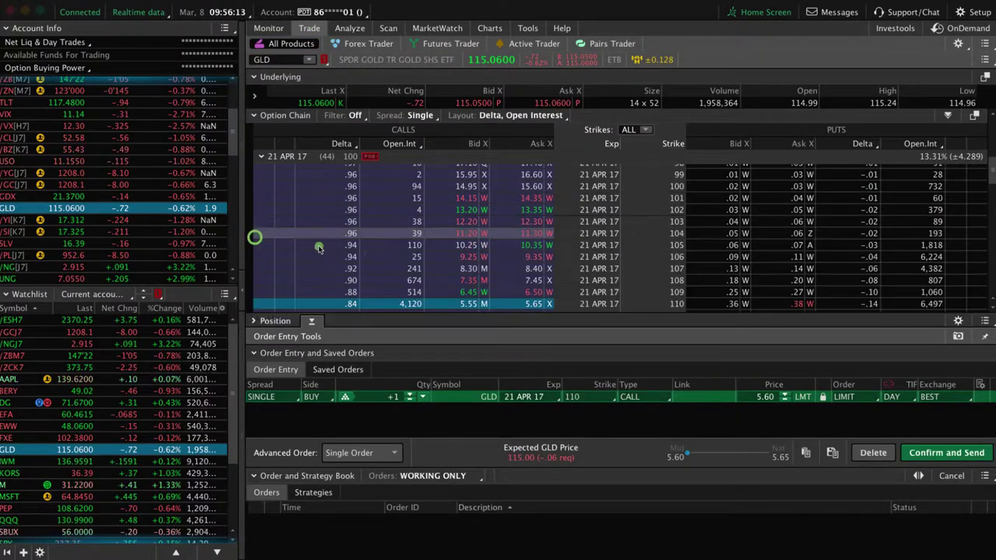
{"action": "scroll", "coordinate": [474, 252], "scroll_direction": "down", "scroll_amount": 3}
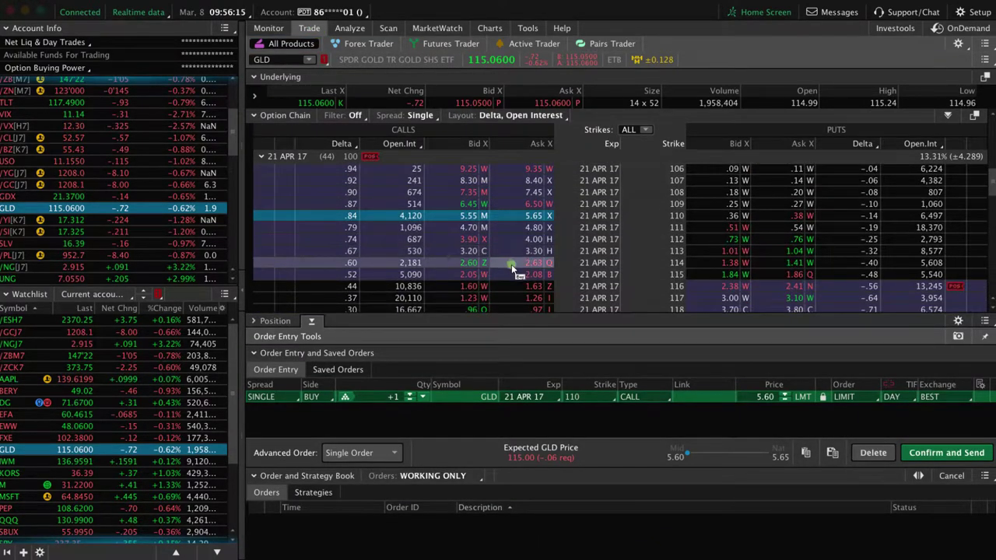
{"action": "scroll", "coordinate": [526, 259], "scroll_direction": "down", "scroll_amount": 3}
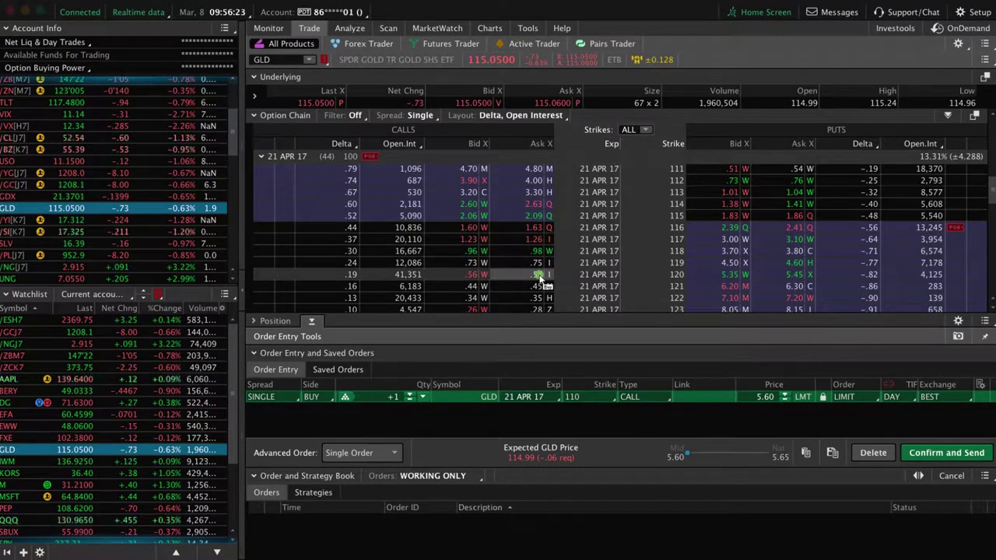
{"action": "left_click", "coordinate": [350, 28]}
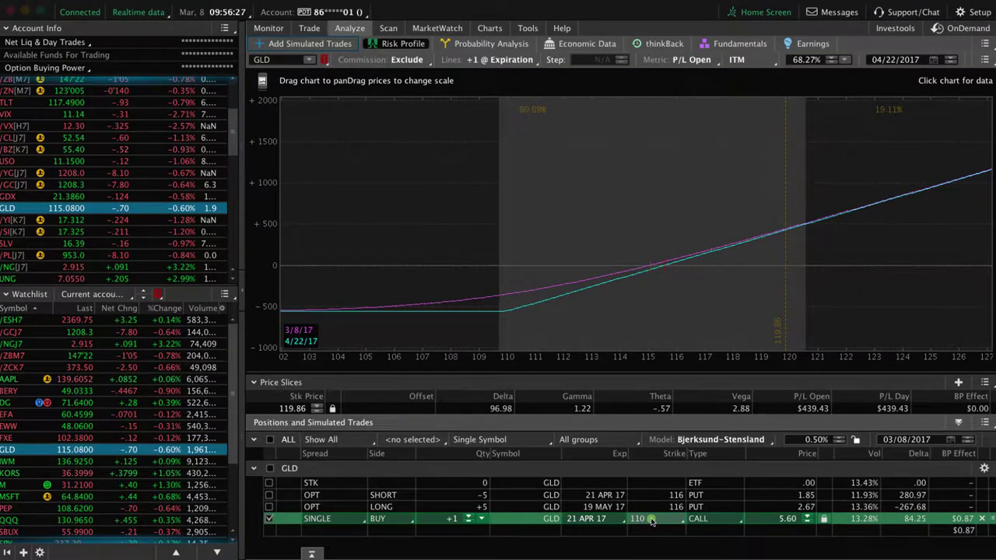
{"action": "left_click", "coordinate": [651, 519]}
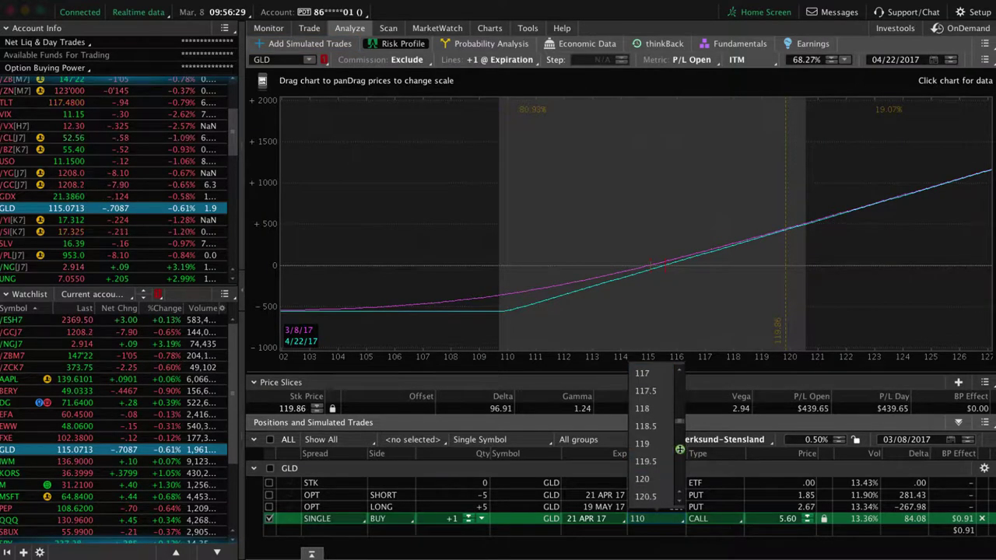
Change the simulated call to the 120 strike and set the price slice just above 120.
{"action": "left_click", "coordinate": [654, 482]}
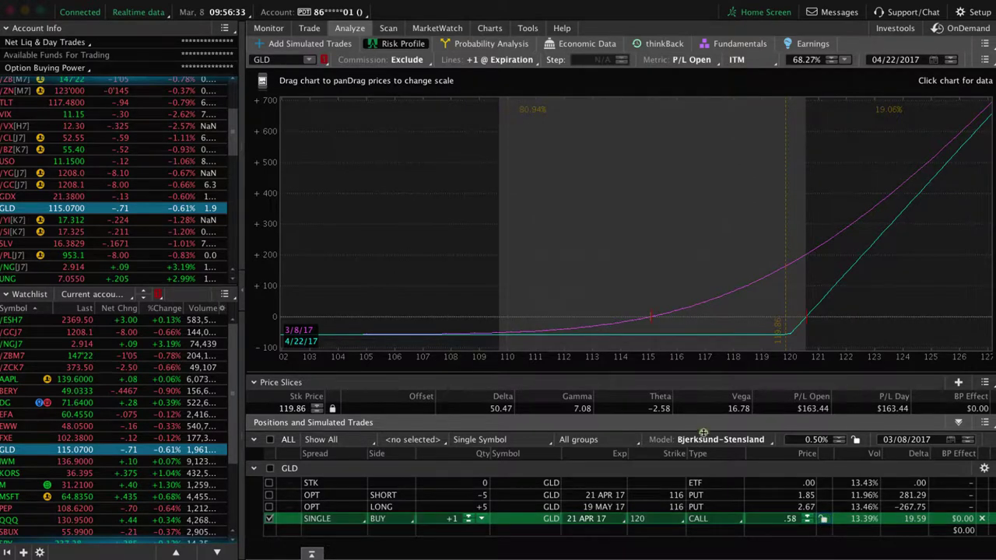
{"action": "left_click_drag", "start_coordinate": [685, 238], "coordinate": [540, 199]}
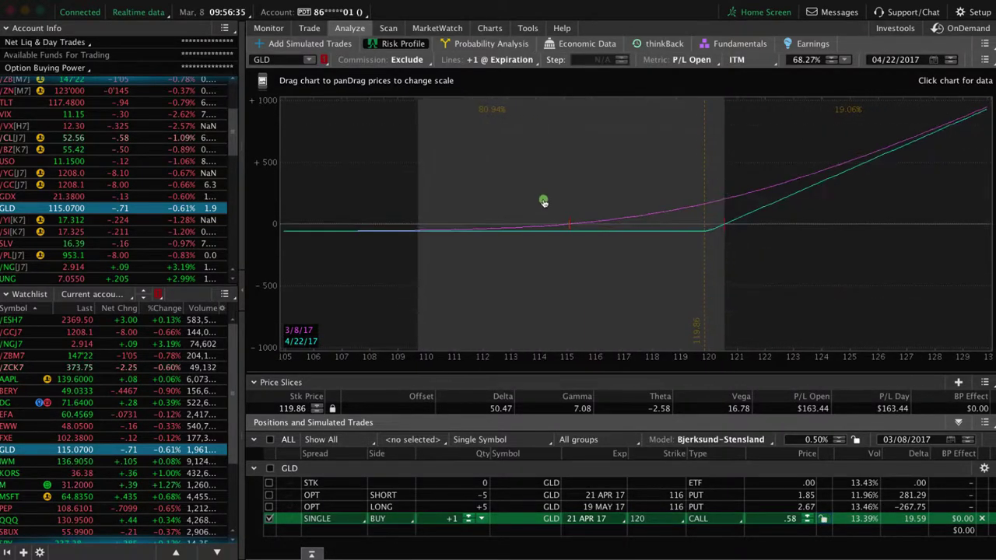
{"action": "left_click_drag", "start_coordinate": [645, 326], "coordinate": [757, 312]}
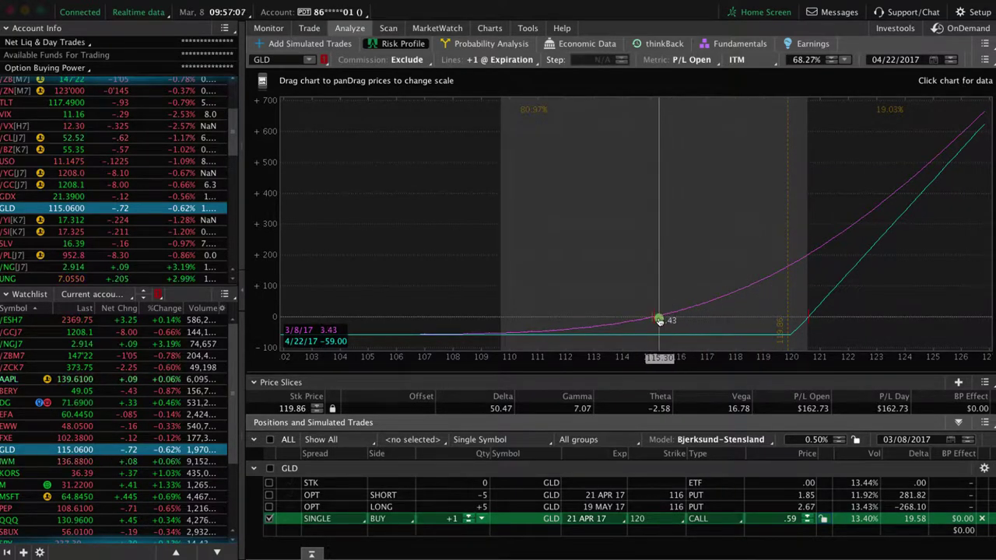
{"action": "left_click", "coordinate": [797, 302]}
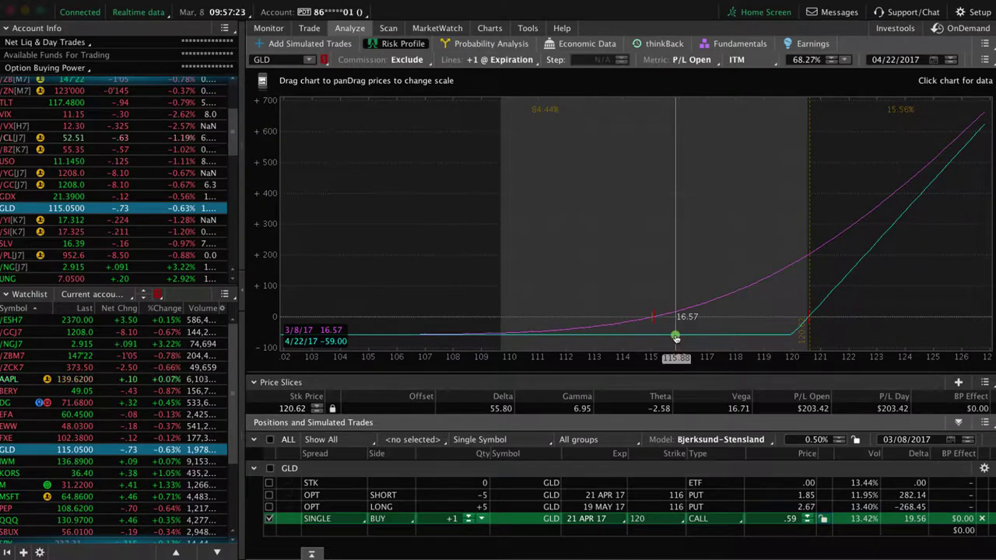
Set the simulated call back to the 110 strike and slide the price slice to 115.63.
{"action": "left_click", "coordinate": [665, 520]}
{"action": "scroll", "coordinate": [678, 401], "scroll_direction": "up", "scroll_amount": 5}
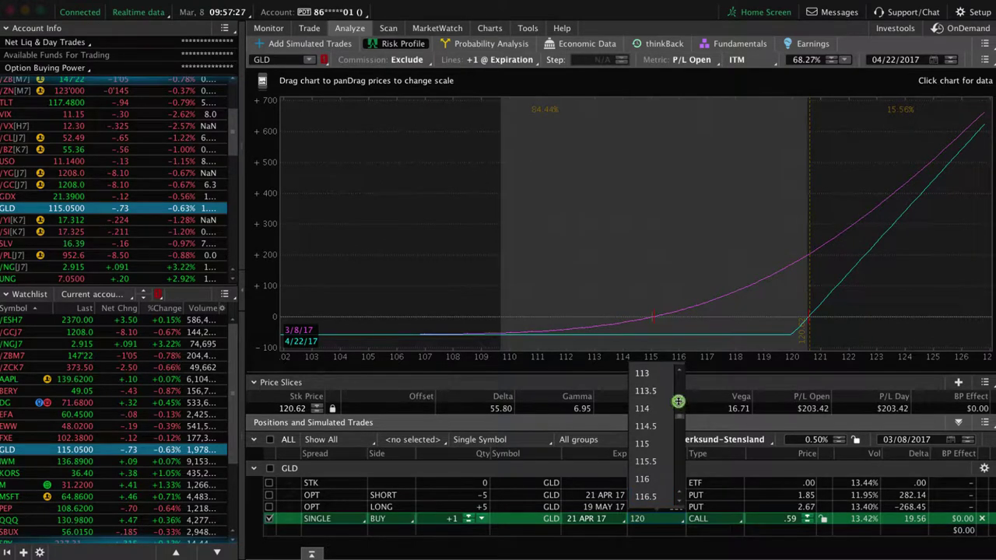
{"action": "left_click", "coordinate": [651, 392]}
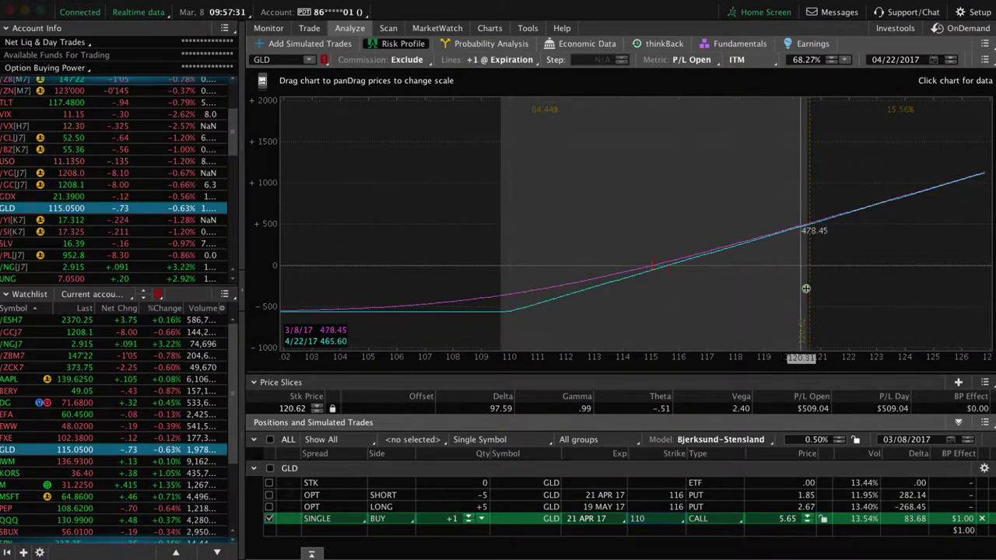
{"action": "left_click_drag", "start_coordinate": [809, 288], "coordinate": [668, 286]}
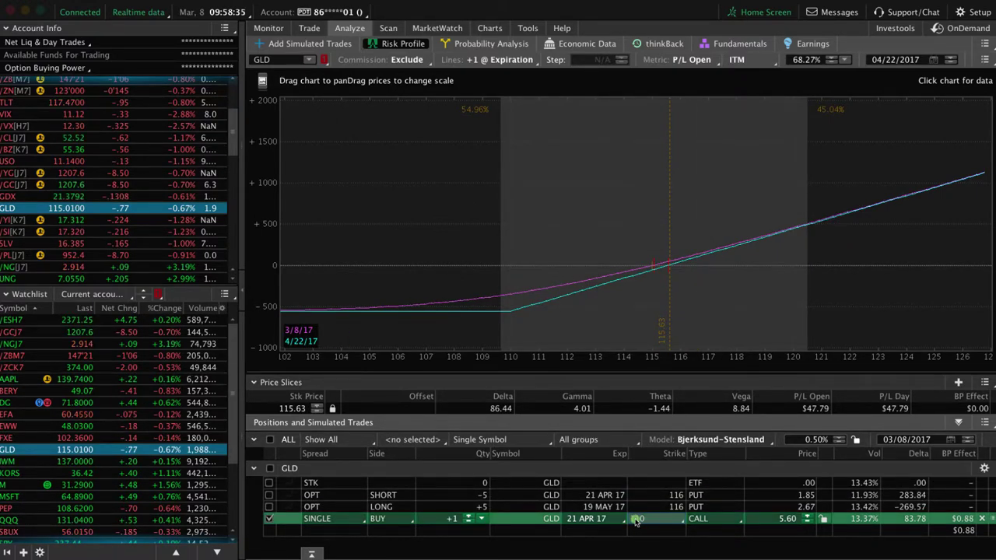
{"action": "right_click", "coordinate": [522, 522]}
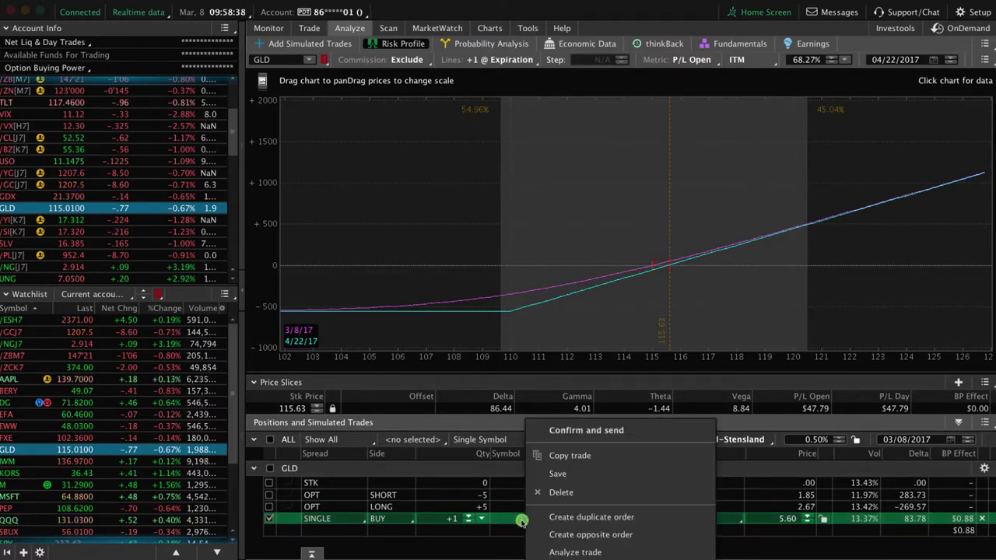
{"action": "left_click", "coordinate": [618, 429]}
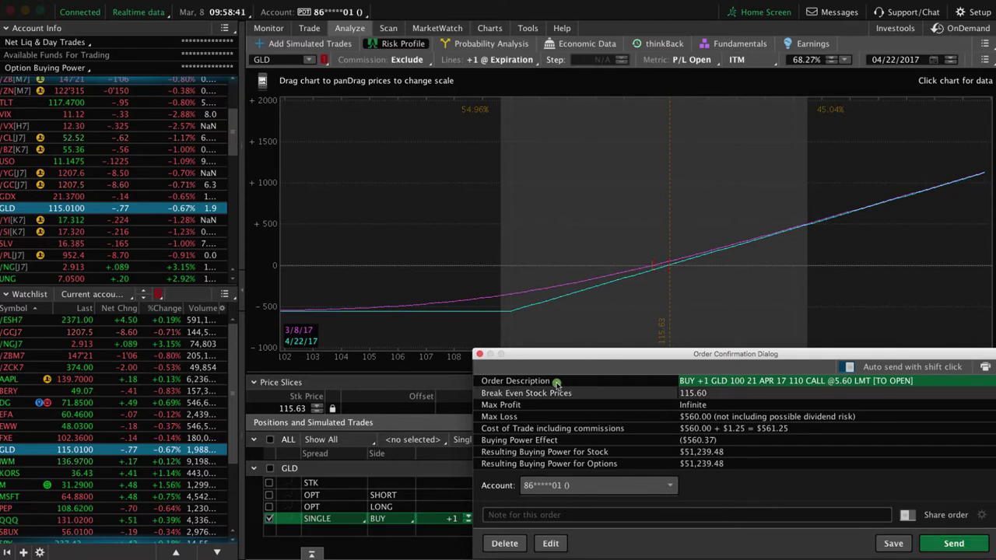
{"action": "left_click", "coordinate": [480, 354]}
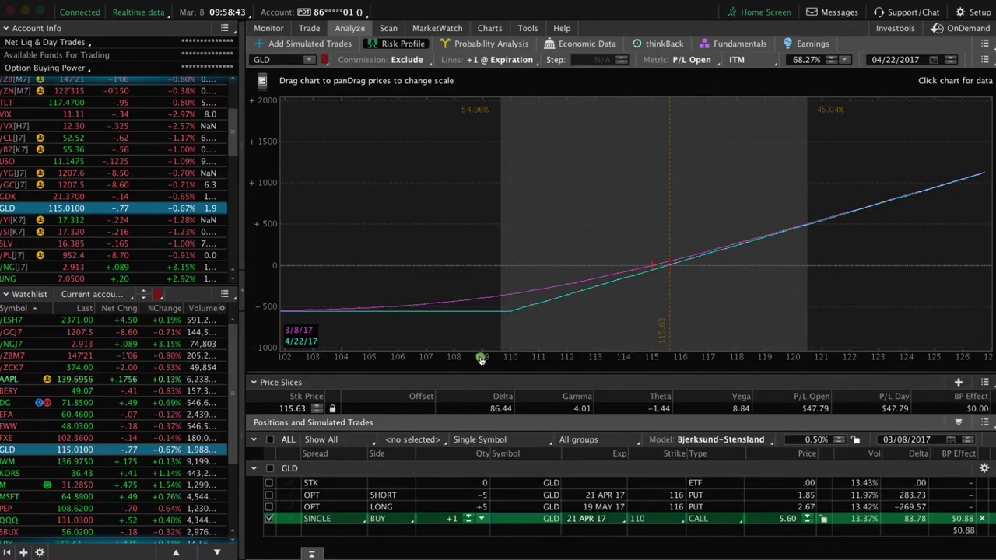